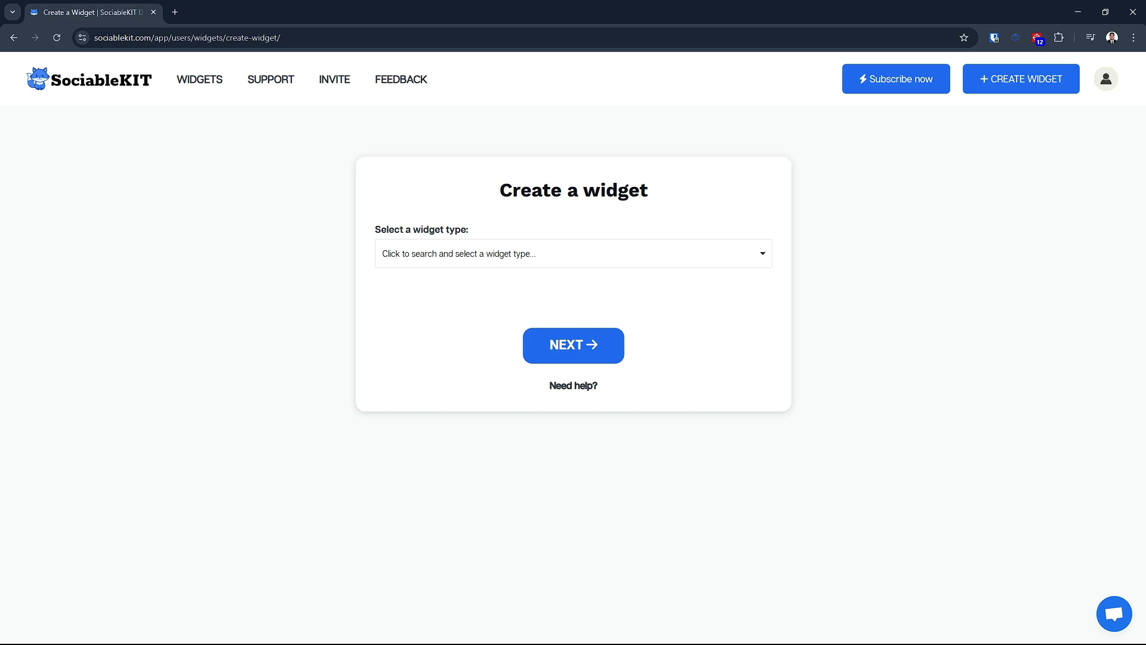
Choose Spotify Podcast as the type of the new widget
{"action": "left_click", "coordinate": [573, 254]}
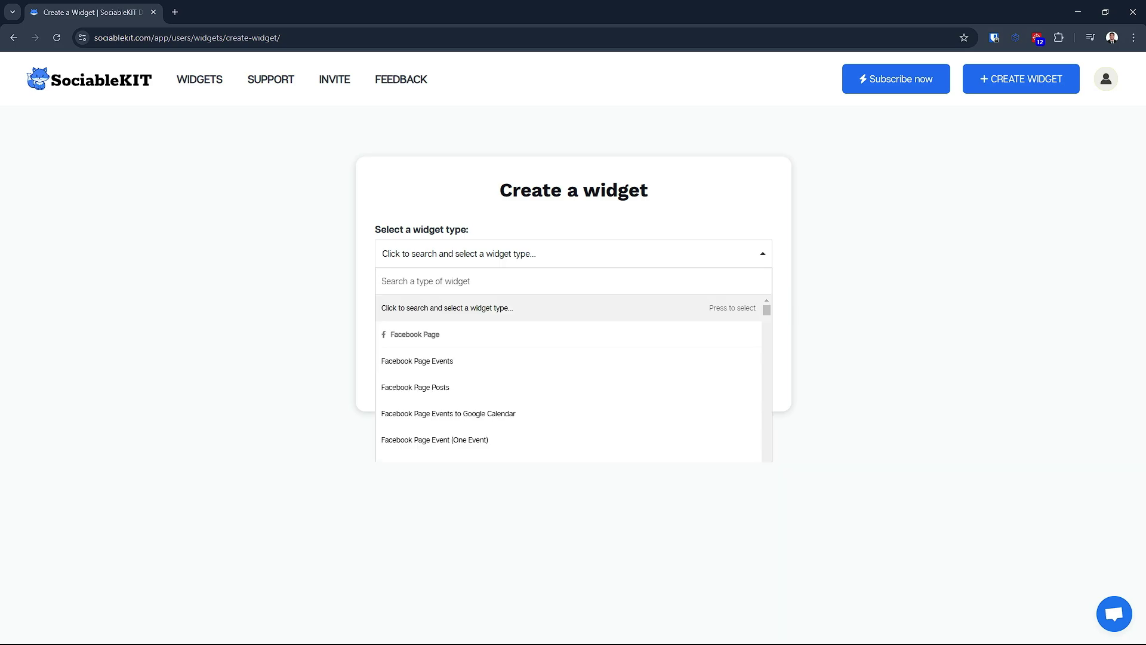
{"action": "type", "text": "spod"}
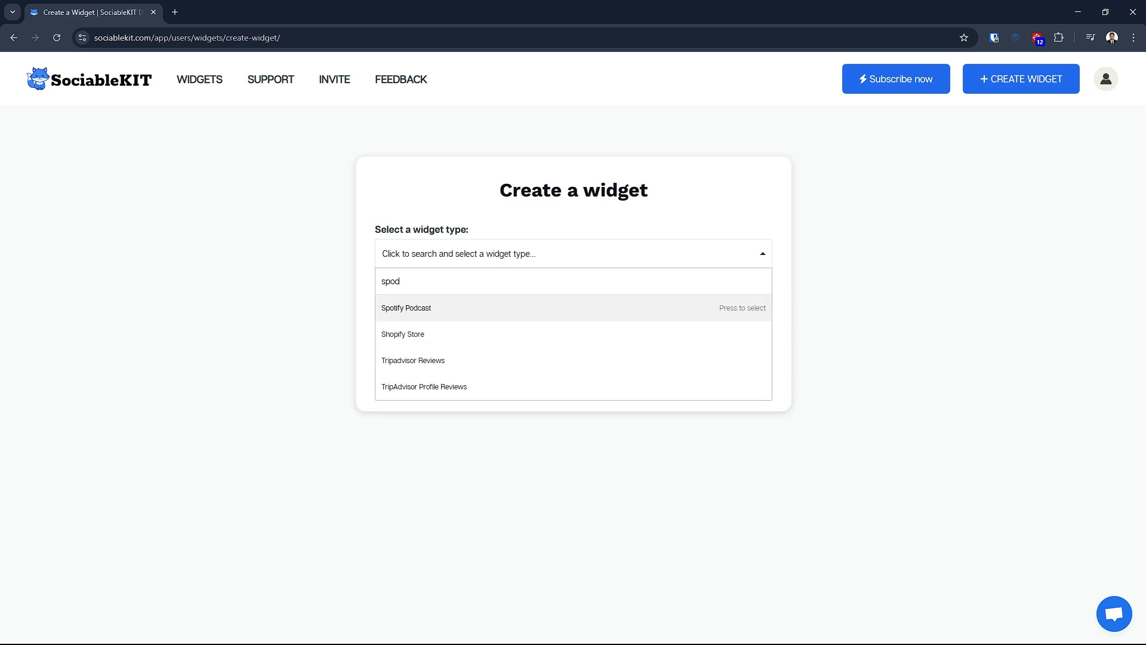
{"action": "key", "text": "Return"}
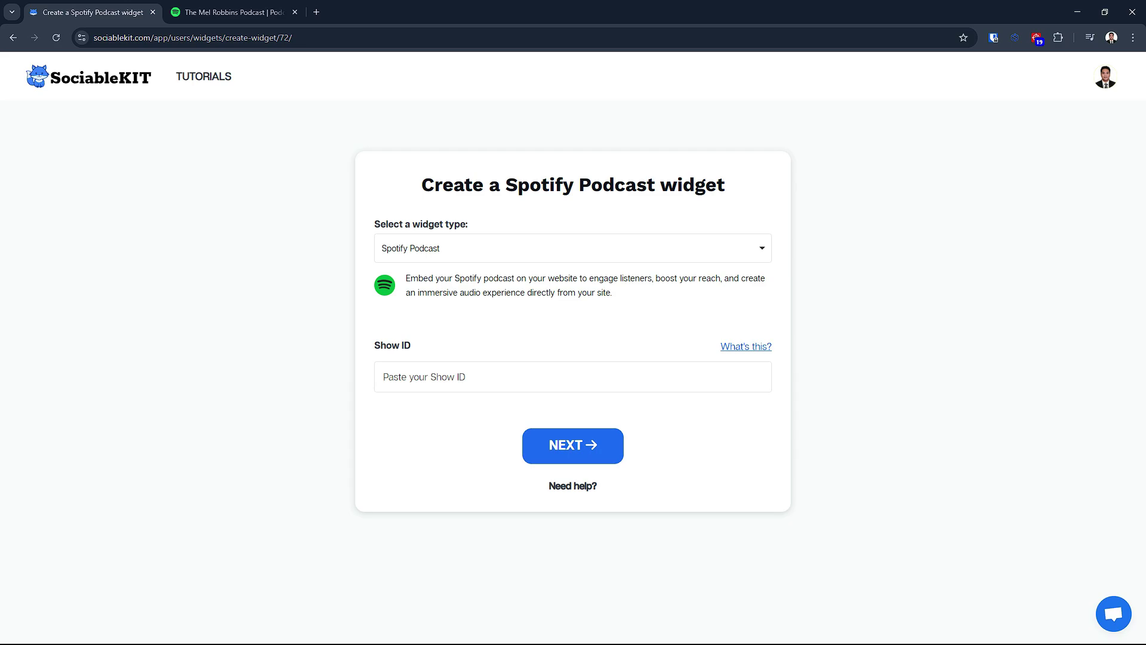
Copy the show ID from The Mel Robbins Podcast's Spotify page URL, enter it as the widget's Show ID and submit the form
{"action": "left_click", "coordinate": [233, 12]}
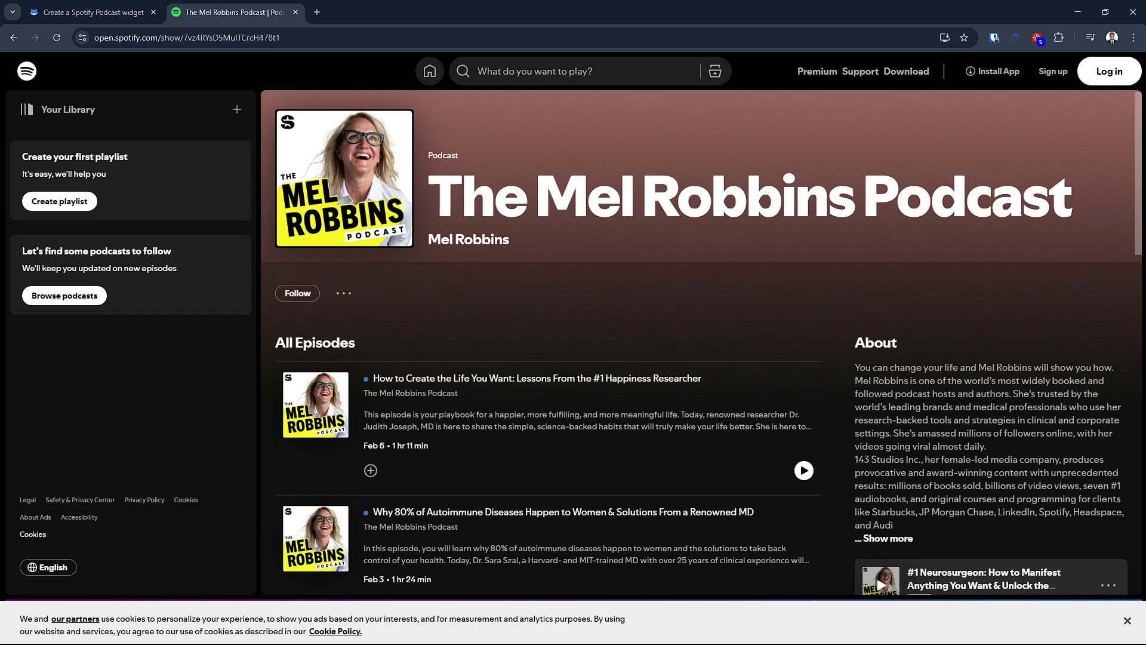
{"action": "left_click", "coordinate": [286, 38]}
{"action": "key", "text": "ctrl+c"}
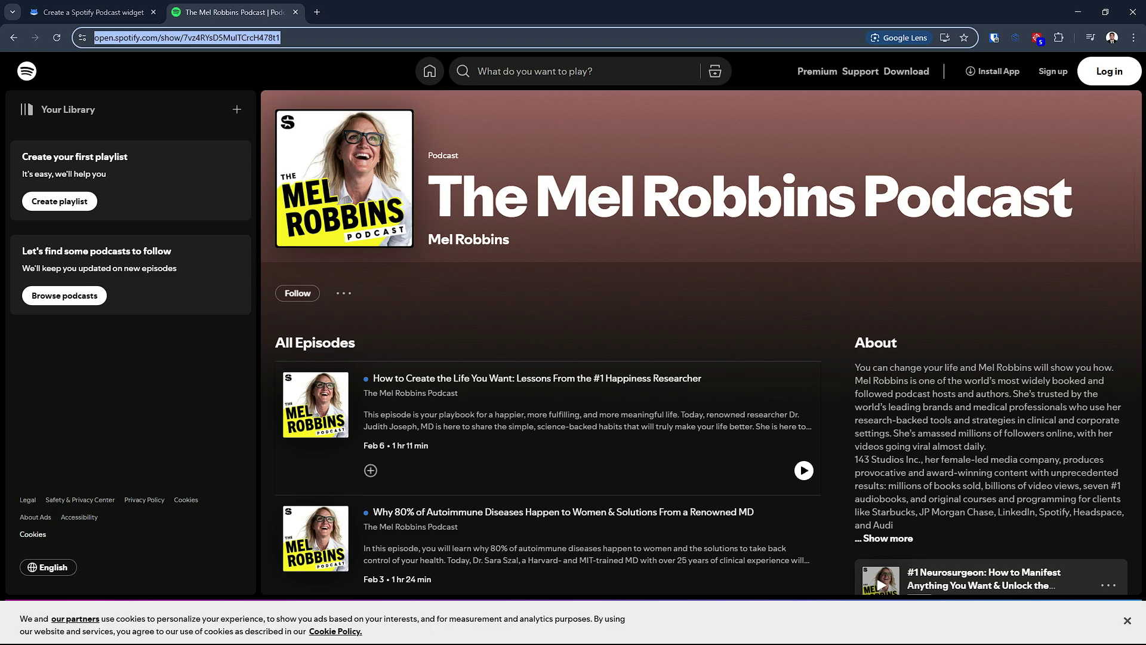
{"action": "left_click", "coordinate": [90, 12]}
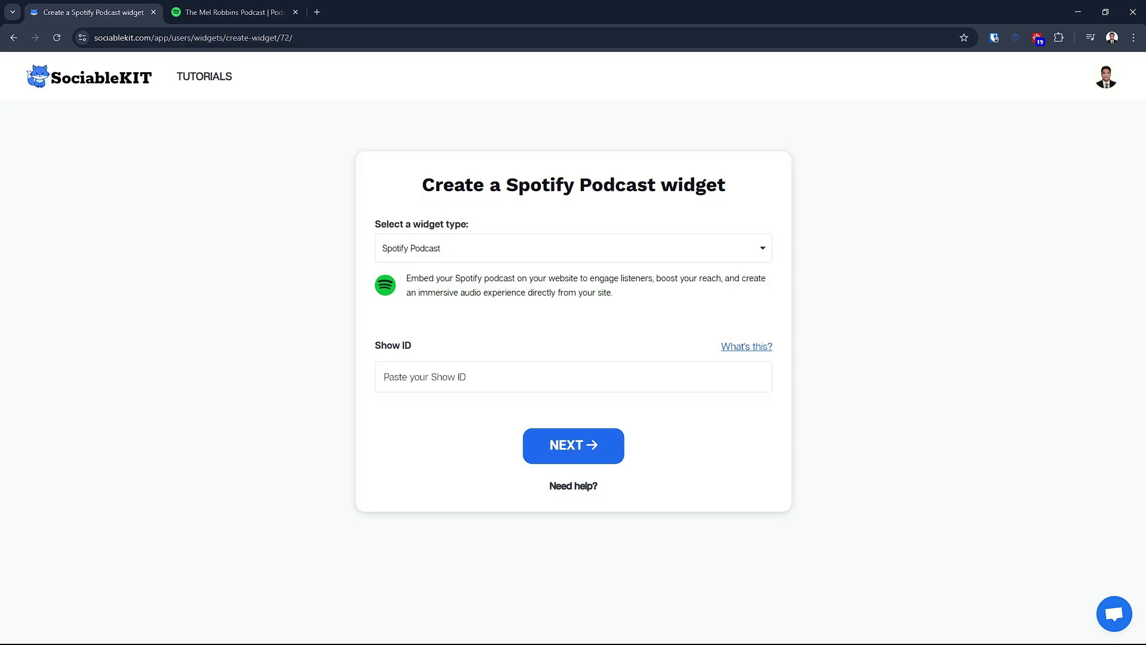
{"action": "left_click", "coordinate": [573, 376]}
{"action": "key", "text": "ctrl+v"}
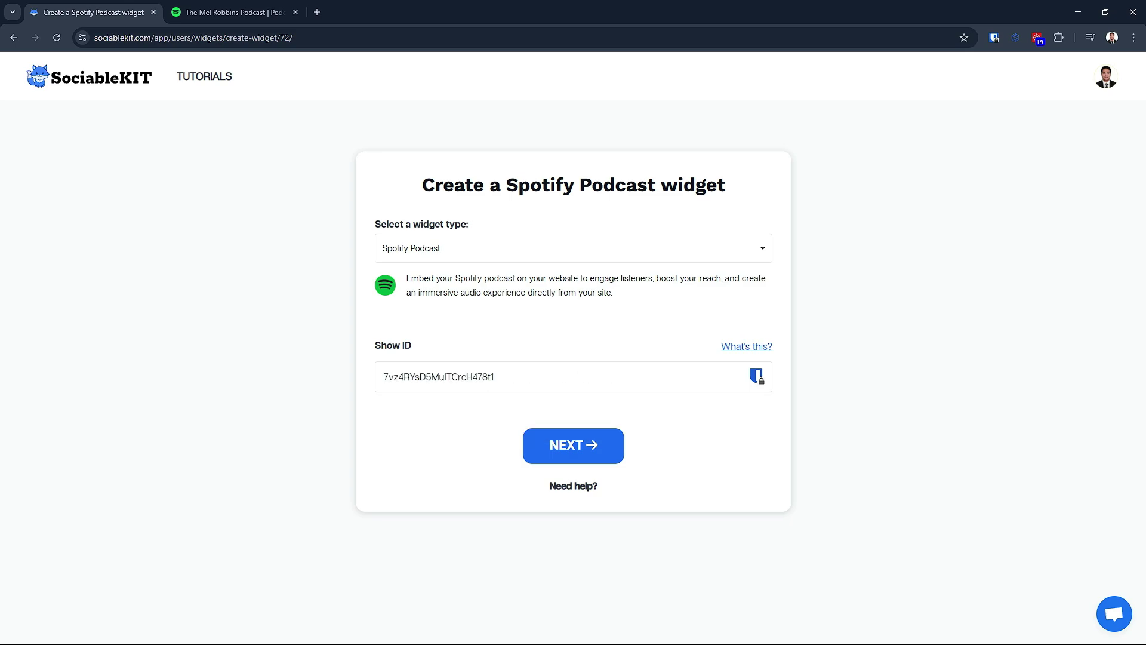
{"action": "key", "text": "Return"}
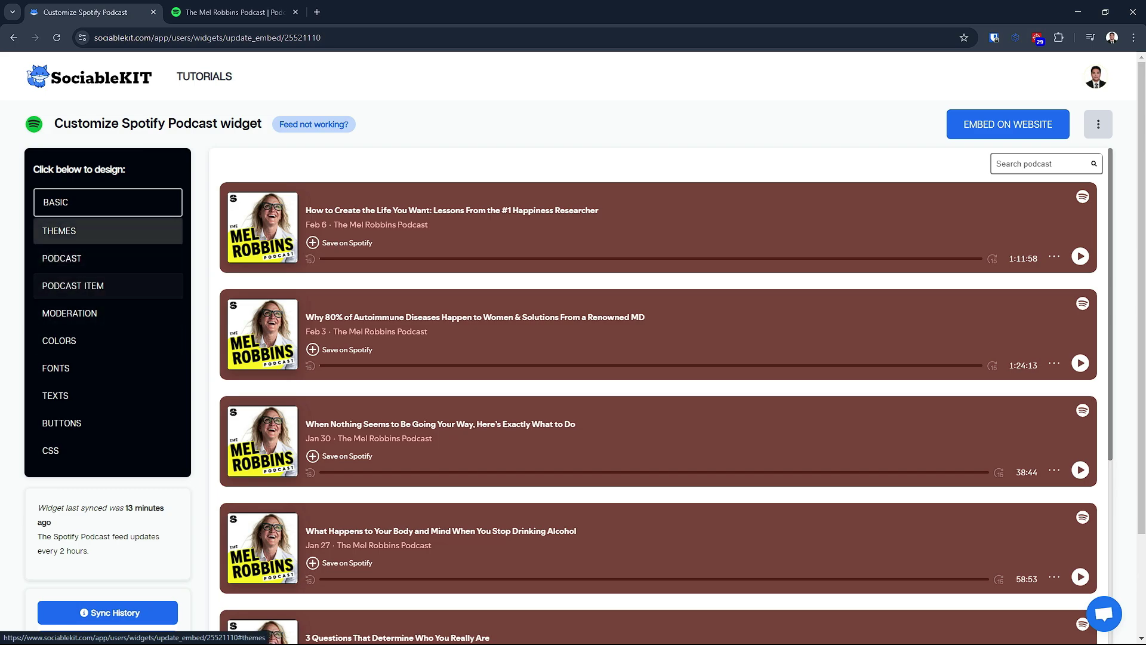
Apply the Maayos Theme as the widget's color theme
{"action": "left_click", "coordinate": [107, 202]}
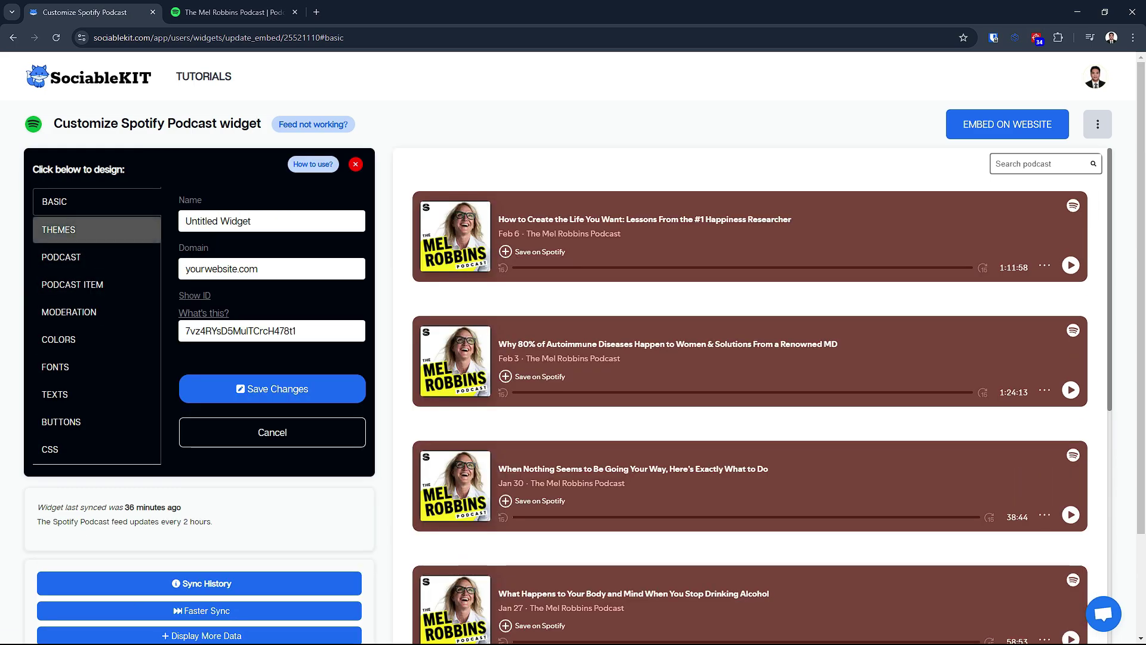
{"action": "left_click", "coordinate": [65, 229]}
{"action": "left_click", "coordinate": [272, 221]}
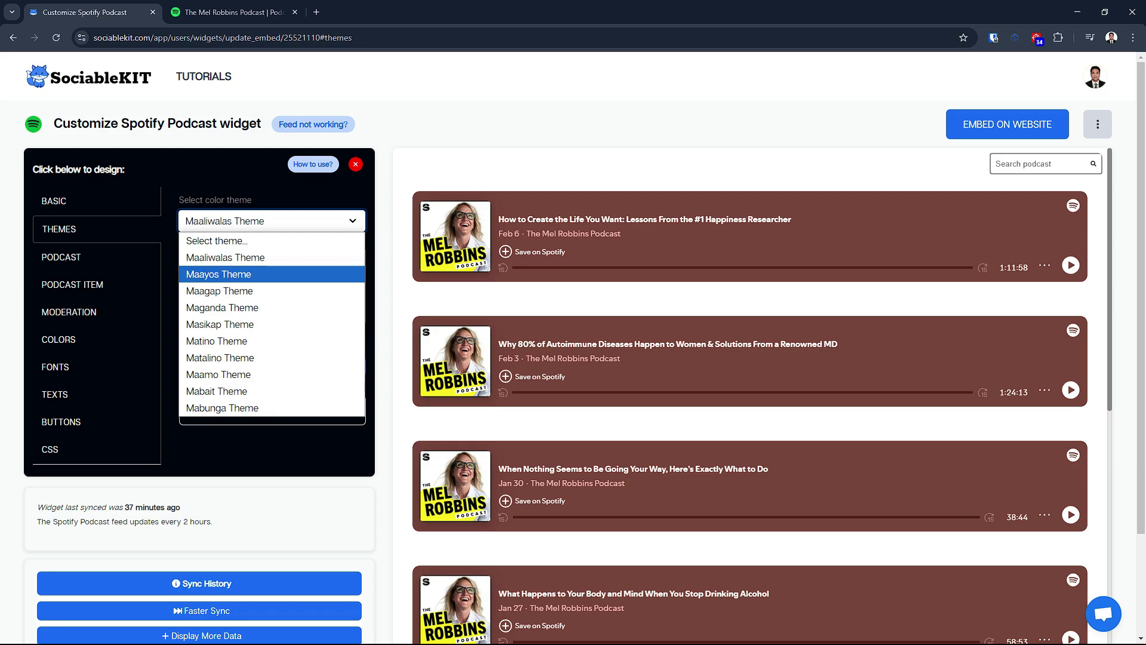
{"action": "key", "text": "Return"}
{"action": "key", "text": "Return"}
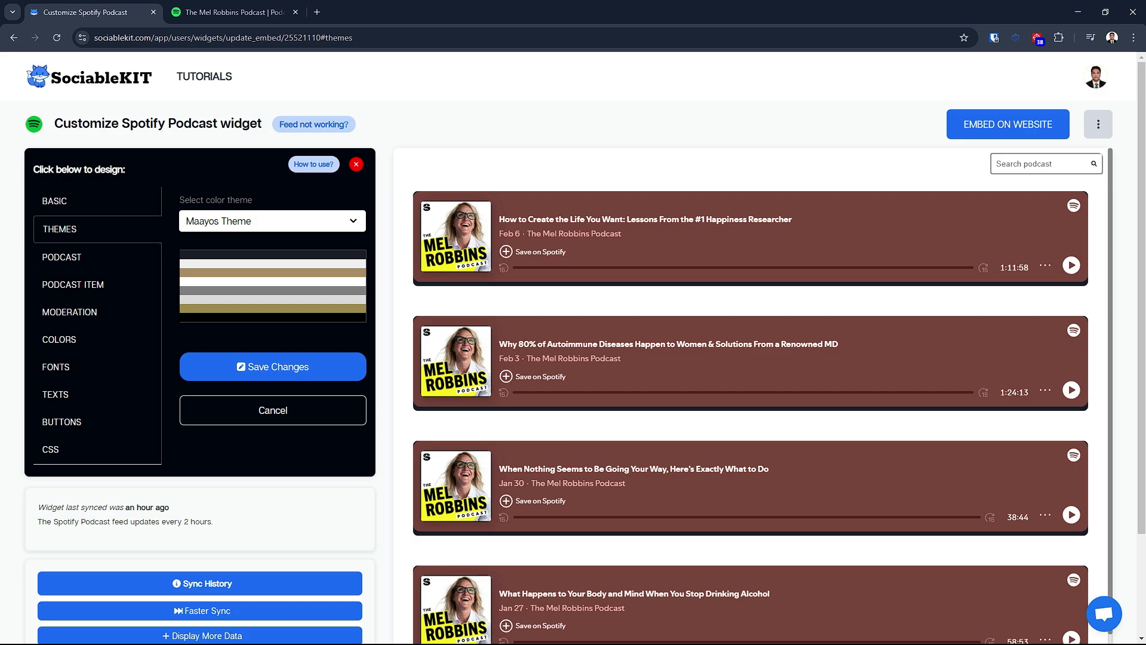
Set the space between podcasts to 20 and the default podcast count to 10, and save the changes
{"action": "left_click", "coordinate": [61, 257]}
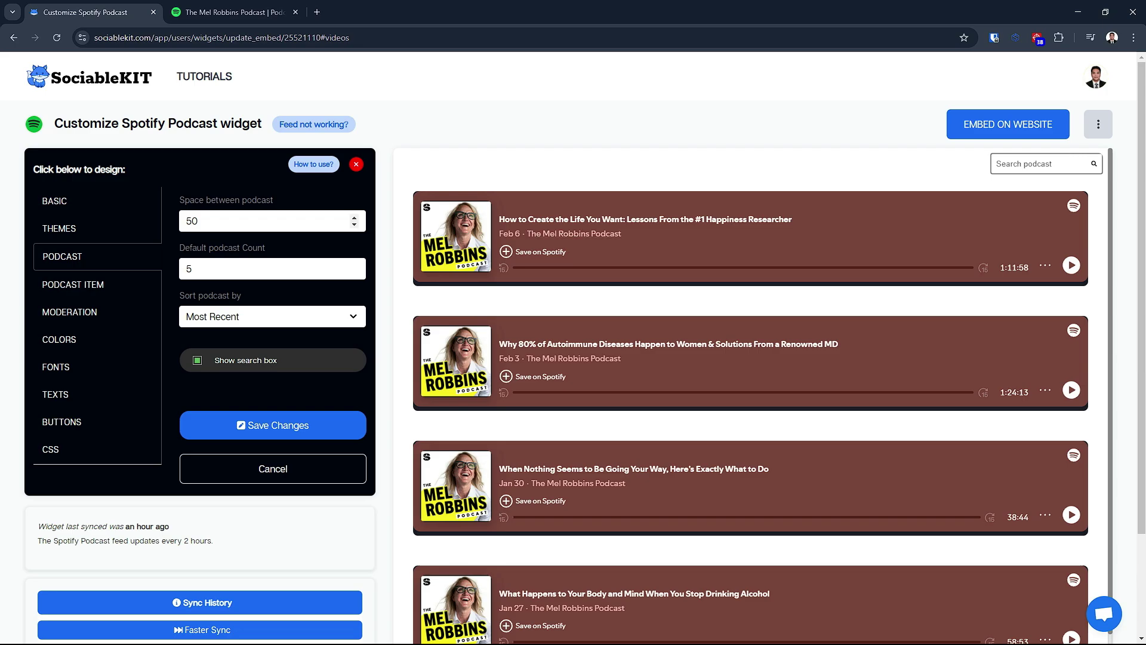
{"action": "left_click", "coordinate": [197, 221]}
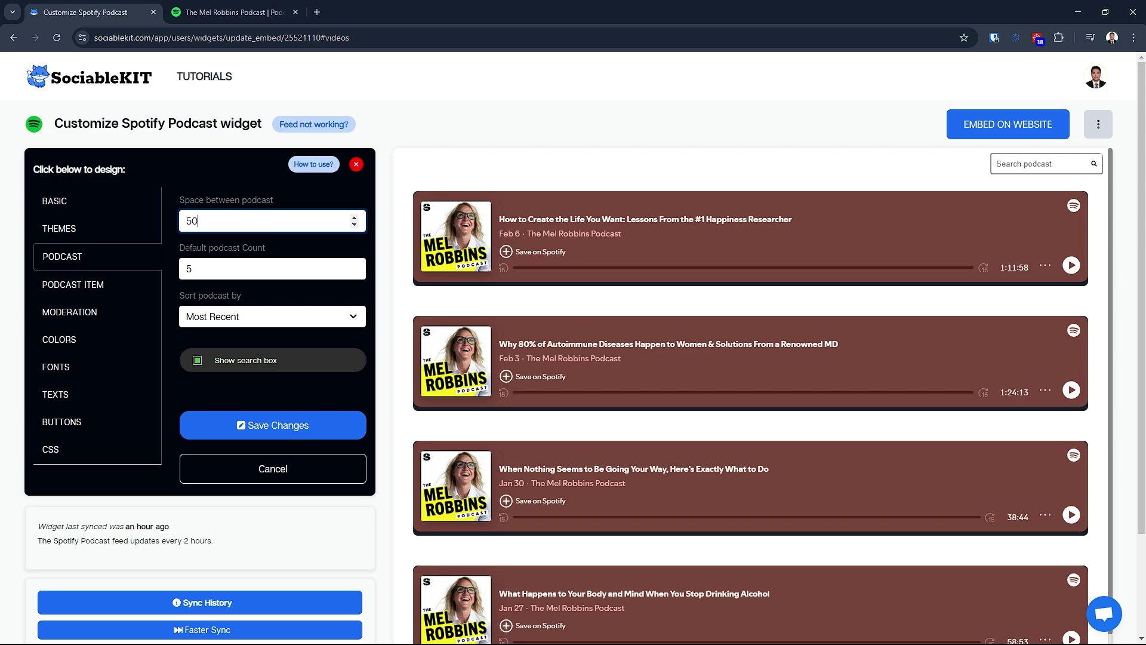
{"action": "key", "text": "ctrl+a"}
{"action": "type", "text": "20"}
{"action": "left_click", "coordinate": [190, 268]}
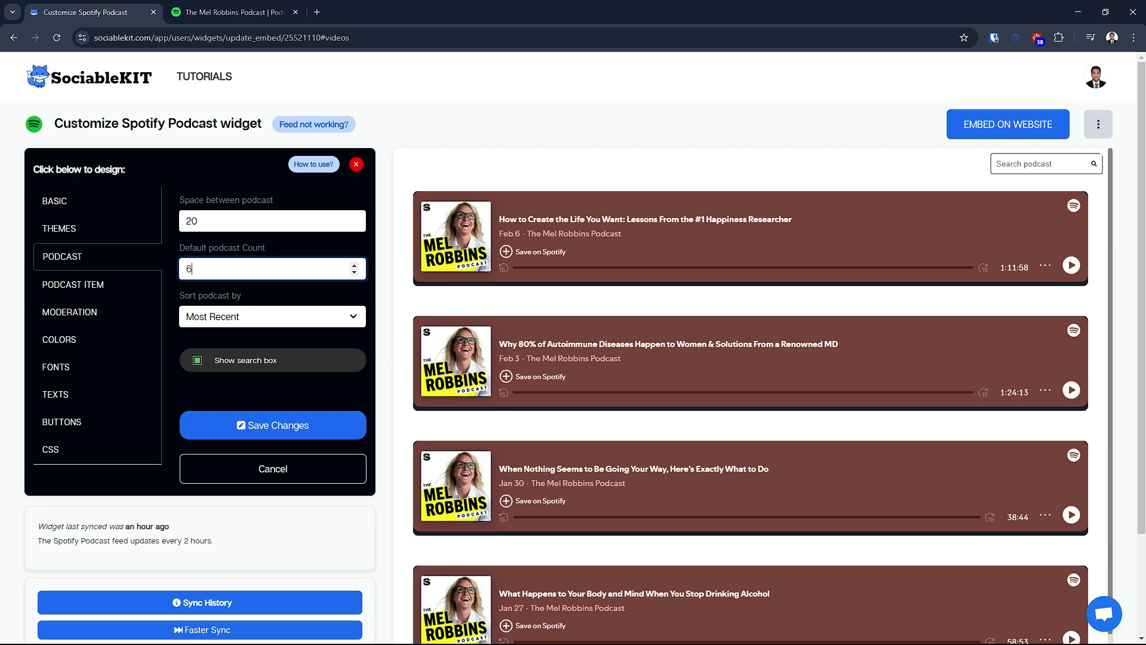
{"action": "left_click", "coordinate": [273, 425]}
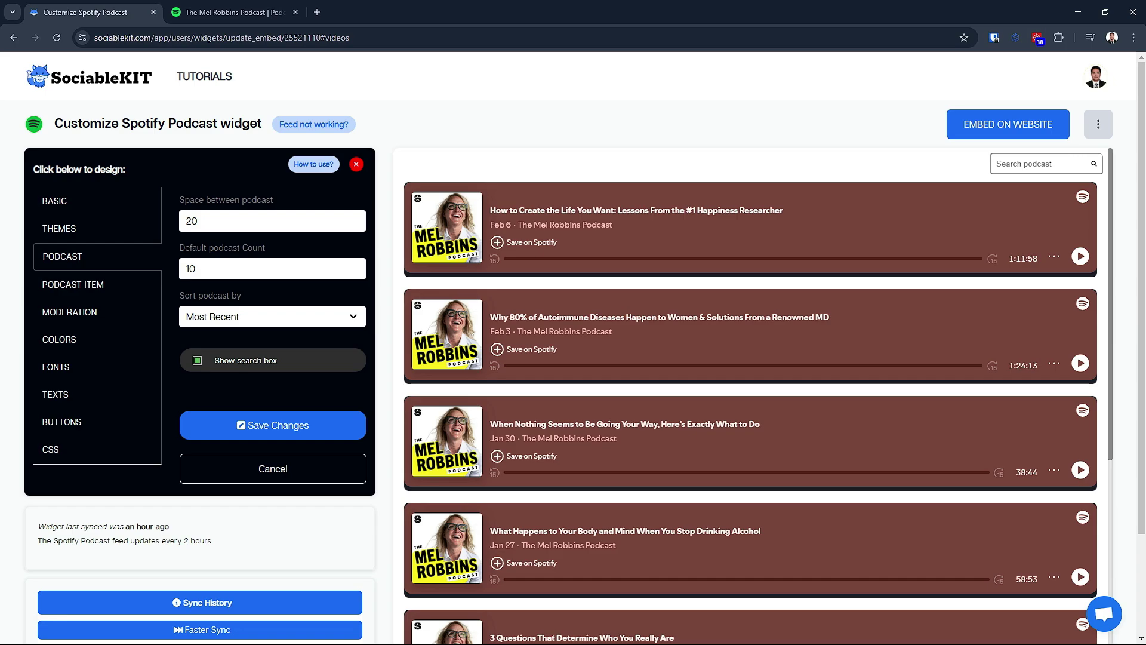
Look through the podcast list in the widget preview and load more episodes to check the layout
{"action": "scroll", "coordinate": [752, 394], "scroll_direction": "down", "scroll_amount": 2}
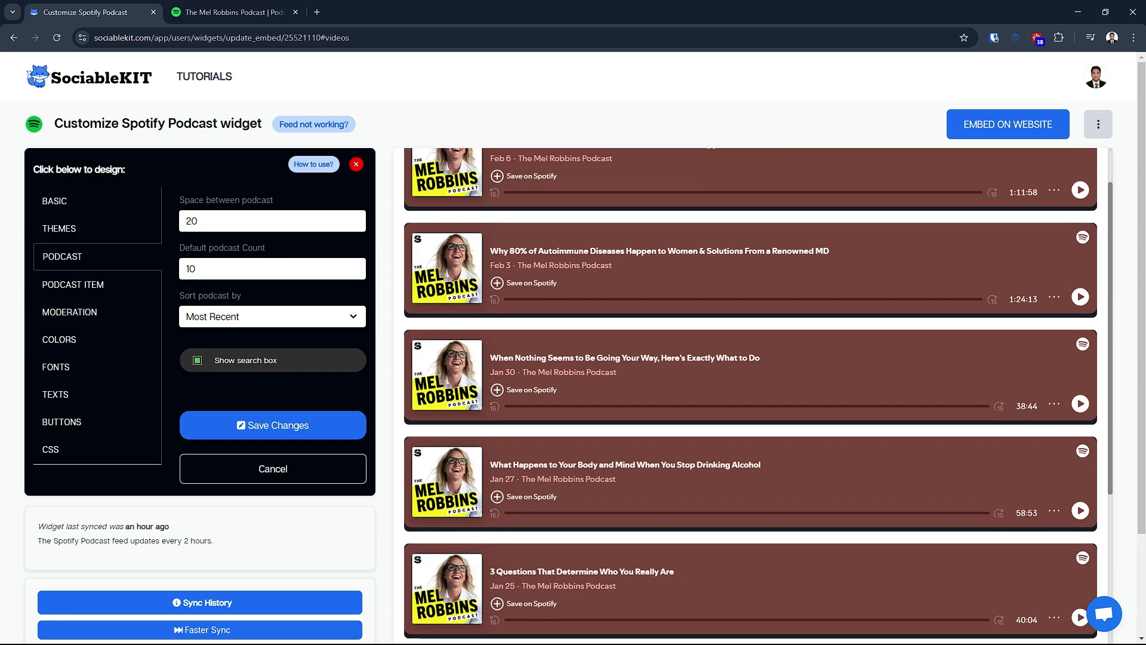
{"action": "scroll", "coordinate": [752, 394], "scroll_direction": "up", "scroll_amount": 2}
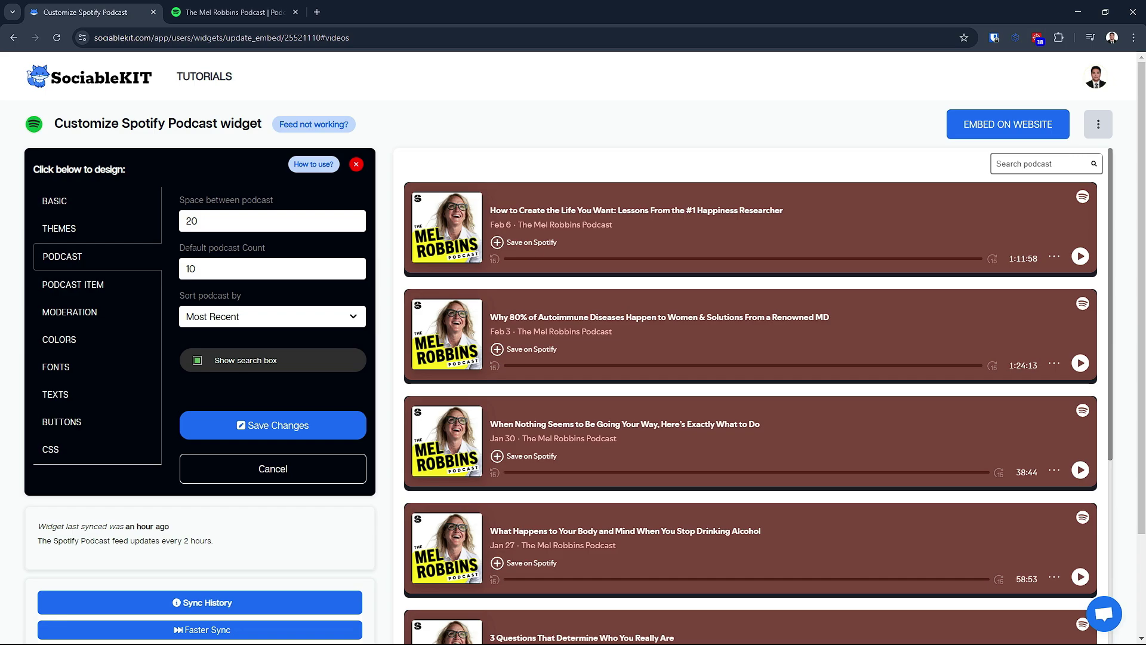
{"action": "scroll", "coordinate": [752, 394], "scroll_direction": "down", "scroll_amount": 5}
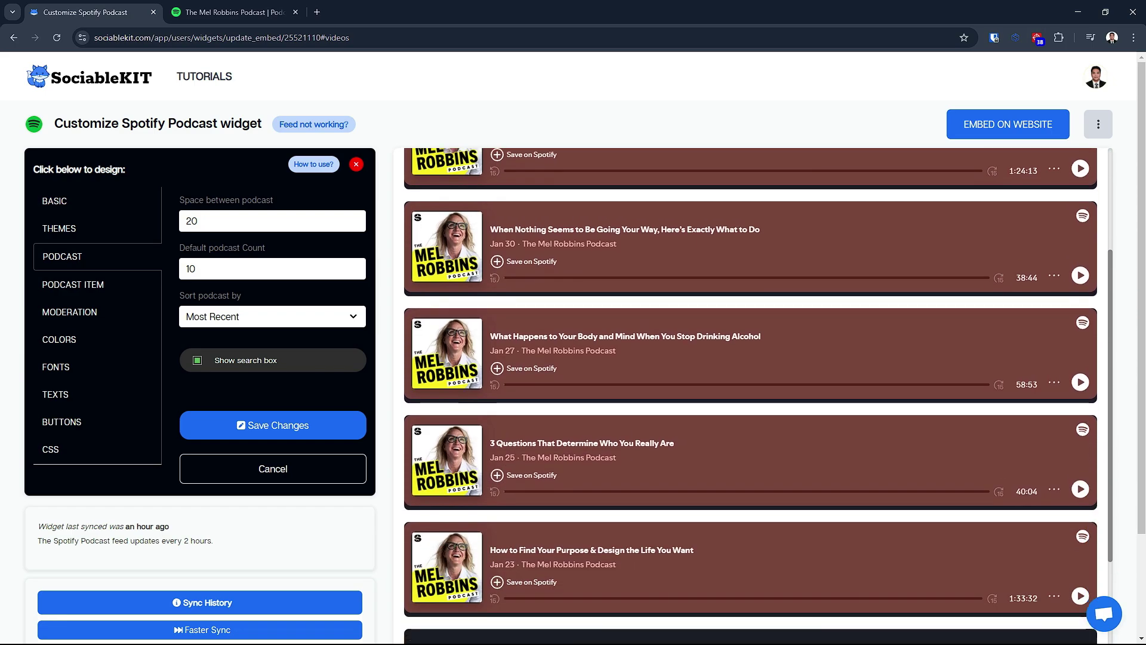
{"action": "scroll", "coordinate": [752, 394], "scroll_direction": "down", "scroll_amount": 5}
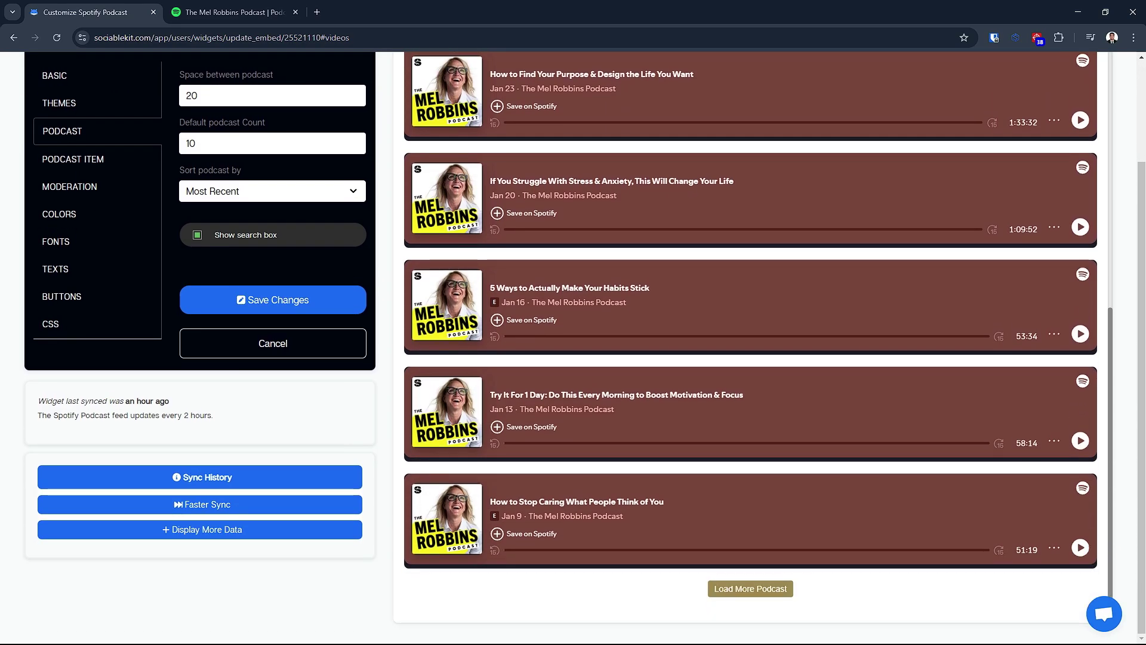
{"action": "left_click", "coordinate": [753, 588]}
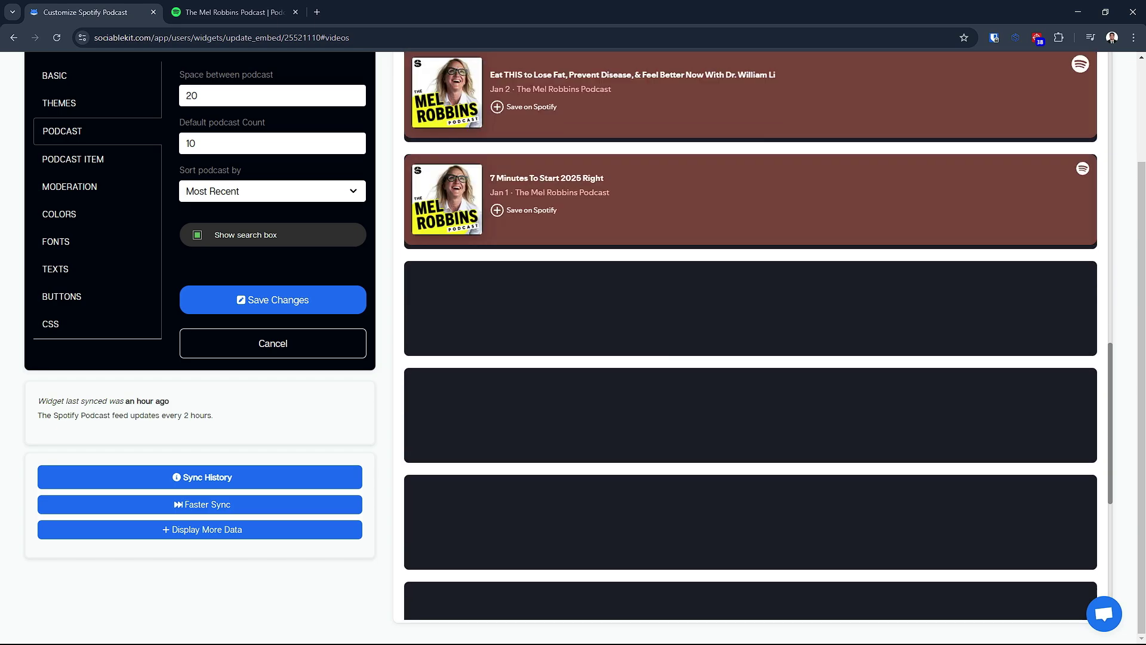
{"action": "scroll", "coordinate": [573, 346], "scroll_direction": "up", "scroll_amount": 2}
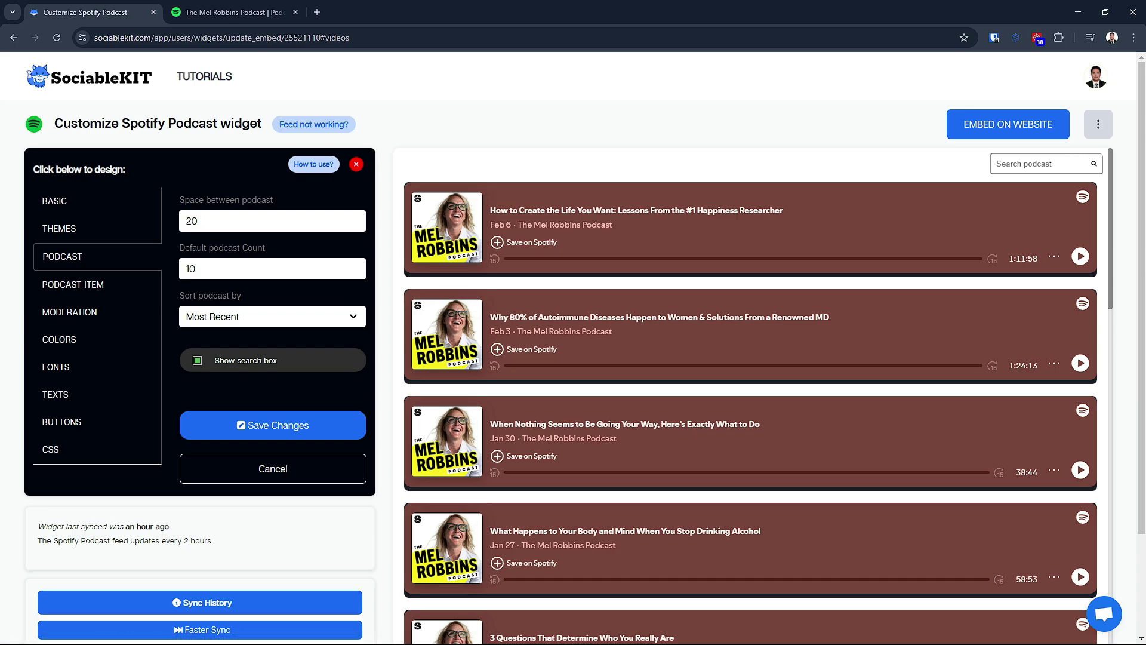
Review the widget's color settings, including the font color, and its custom CSS field
{"action": "left_click", "coordinate": [59, 339]}
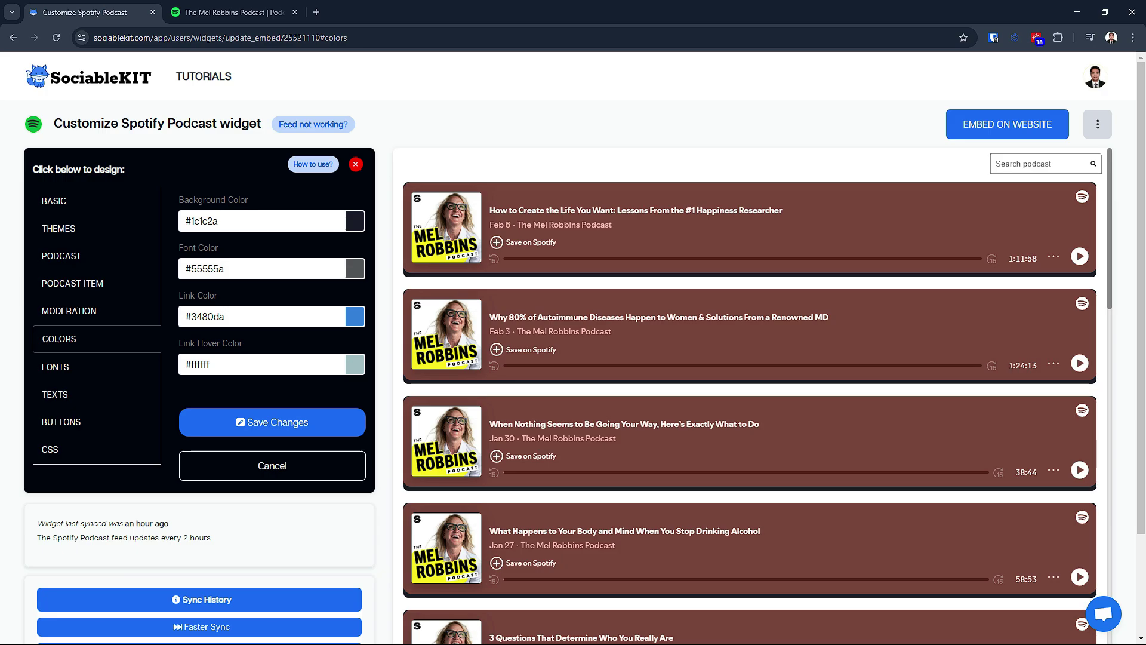
{"action": "left_click", "coordinate": [263, 269]}
{"action": "triple_click", "coordinate": [205, 268]}
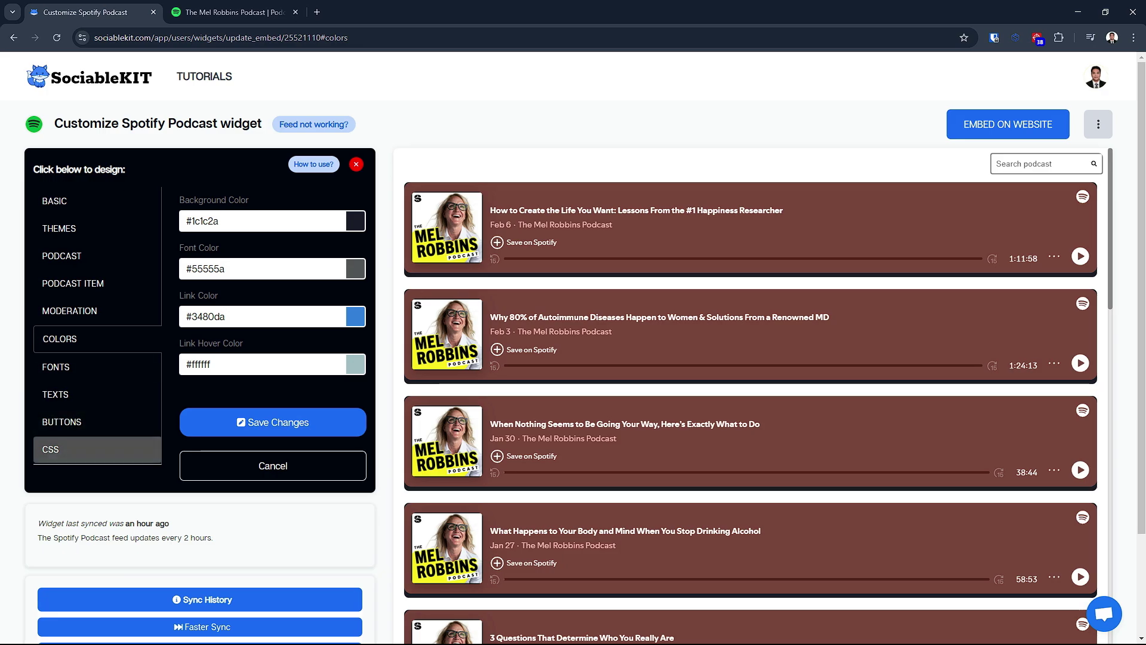
{"action": "left_click", "coordinate": [50, 448]}
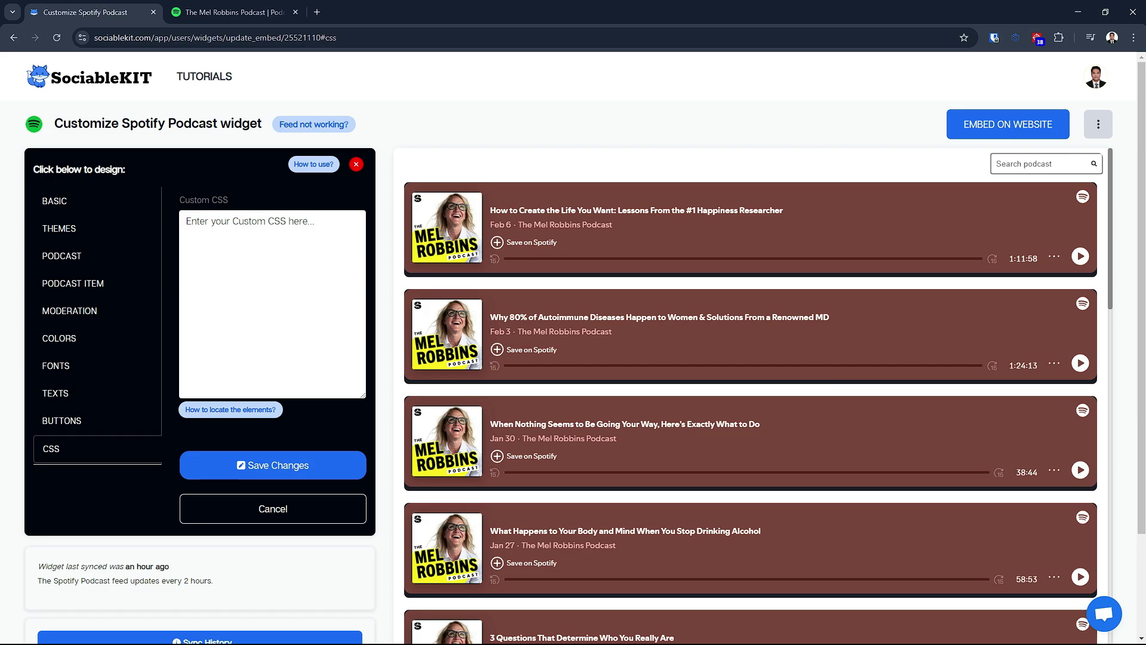
{"action": "scroll", "coordinate": [573, 358], "scroll_direction": "down", "scroll_amount": 2}
{"action": "scroll", "coordinate": [573, 358], "scroll_direction": "up", "scroll_amount": 2}
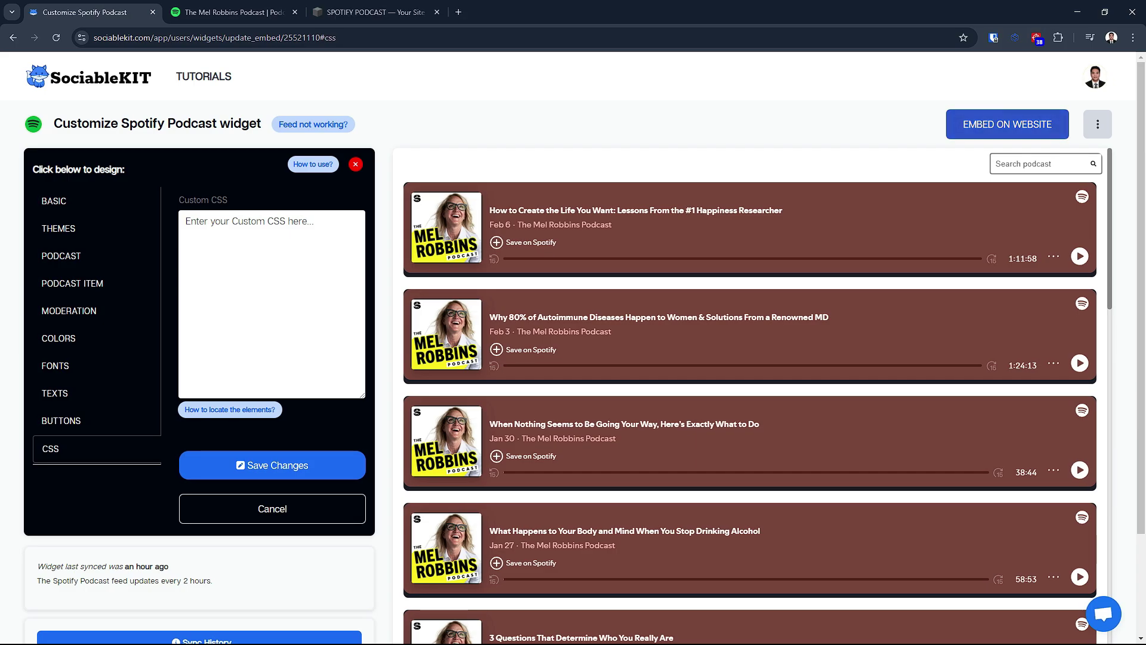
Show the instructions for embedding the widget on Squarespace and copy its JavaScript embed code
{"action": "left_click", "coordinate": [1007, 123]}
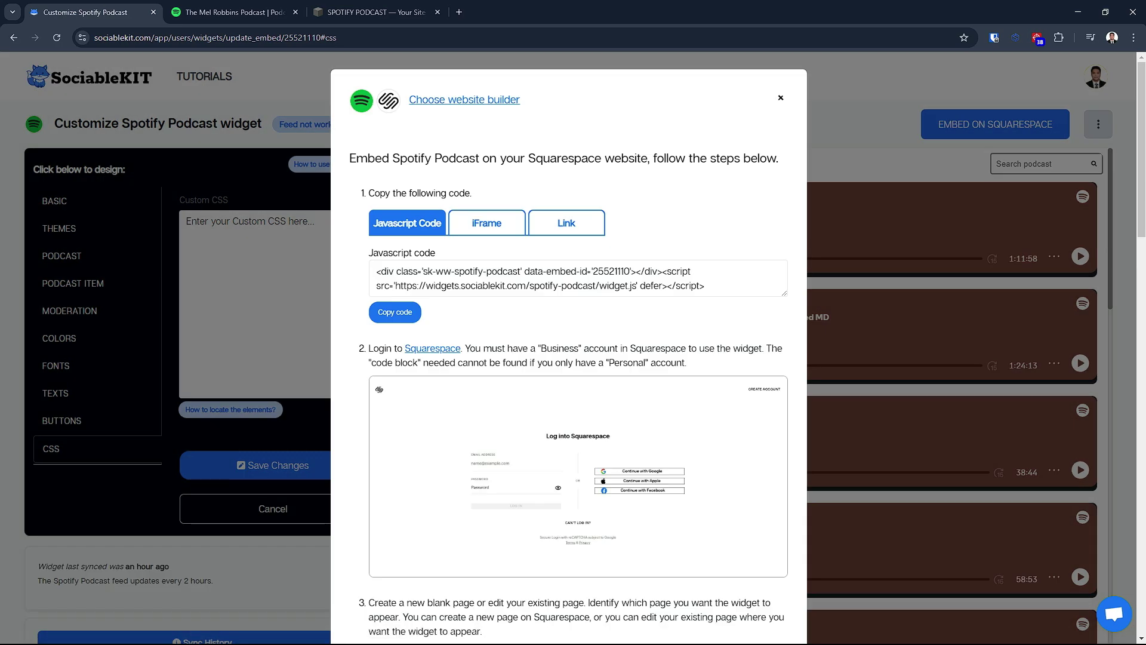
{"action": "scroll", "coordinate": [569, 358], "scroll_direction": "down", "scroll_amount": 5}
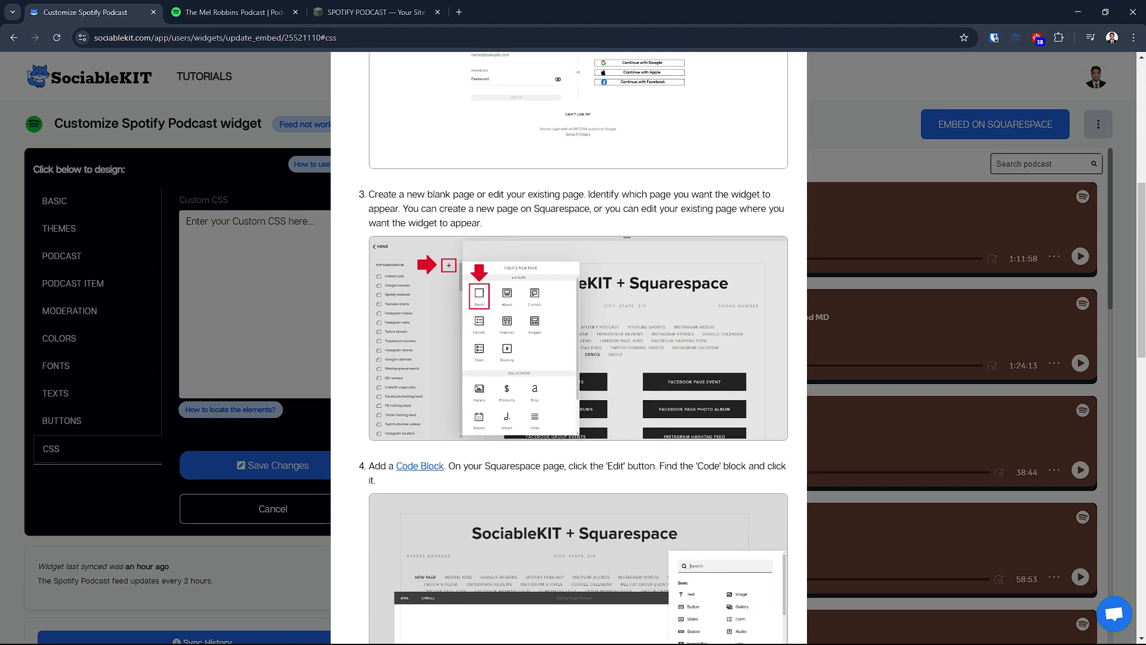
{"action": "scroll", "coordinate": [569, 358], "scroll_direction": "up", "scroll_amount": 5}
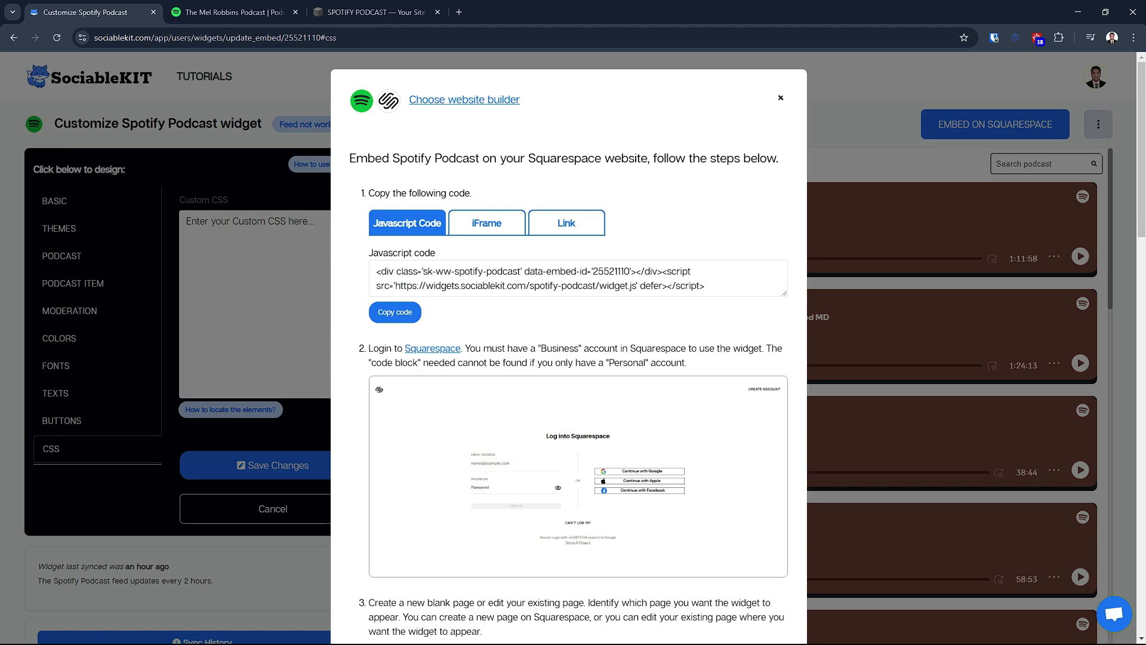
{"action": "left_click", "coordinate": [394, 312]}
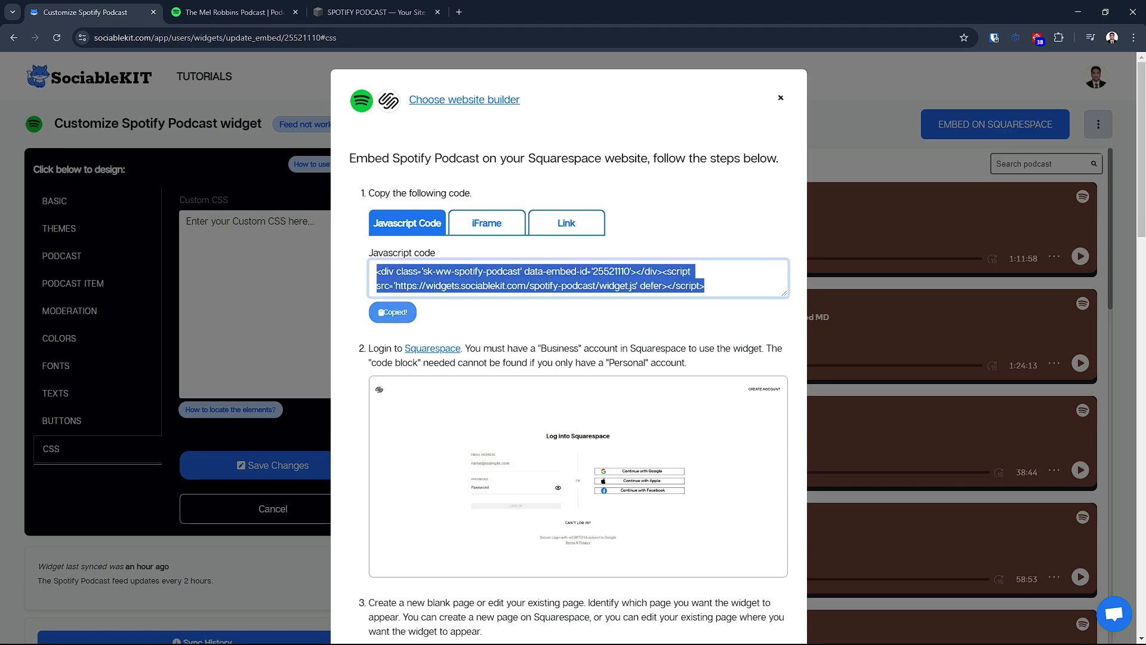
Switch to the Squarespace site editor and add a blank section to the empty SPOTIFY PODCAST page
{"action": "left_click", "coordinate": [376, 12]}
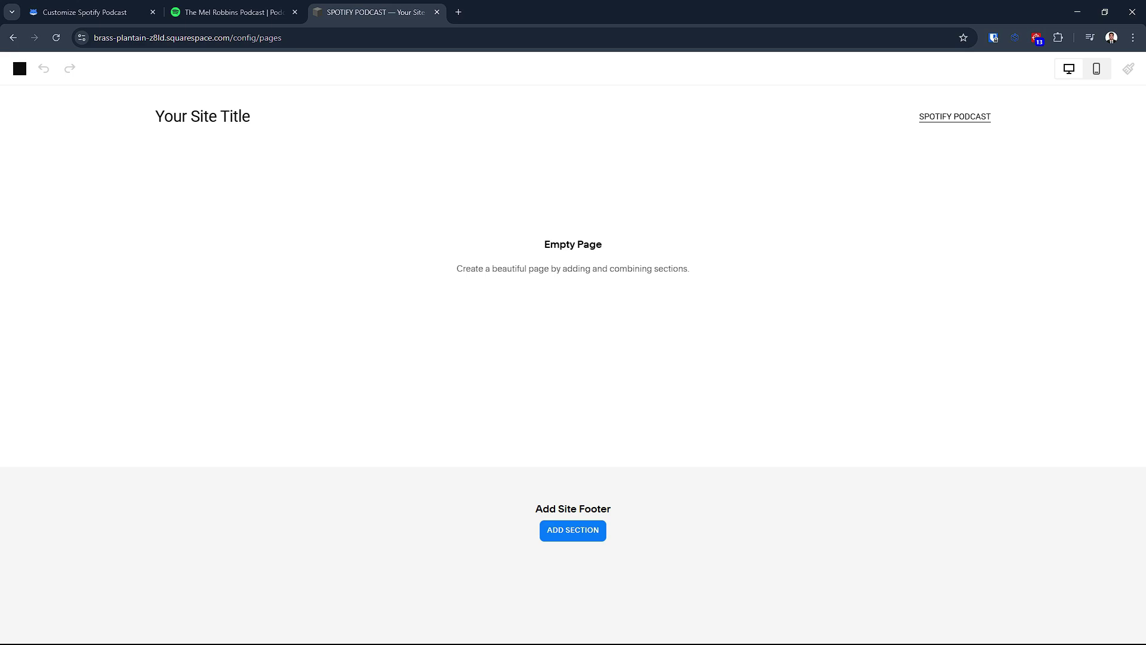
{"action": "left_click", "coordinate": [573, 237]}
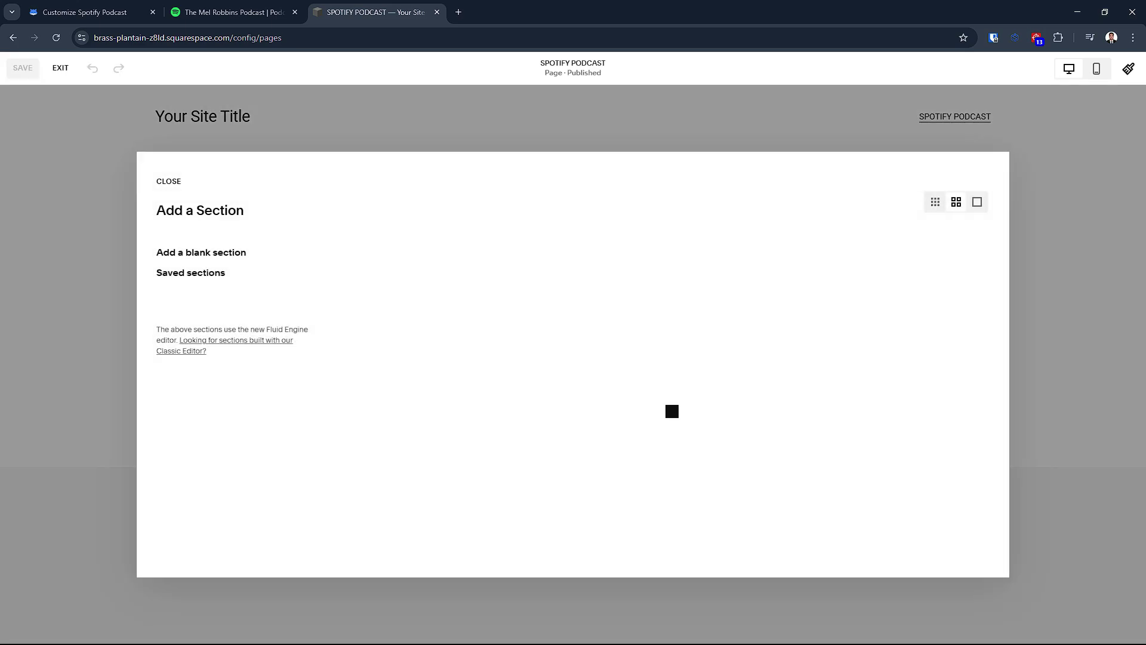
{"action": "left_click", "coordinate": [201, 252]}
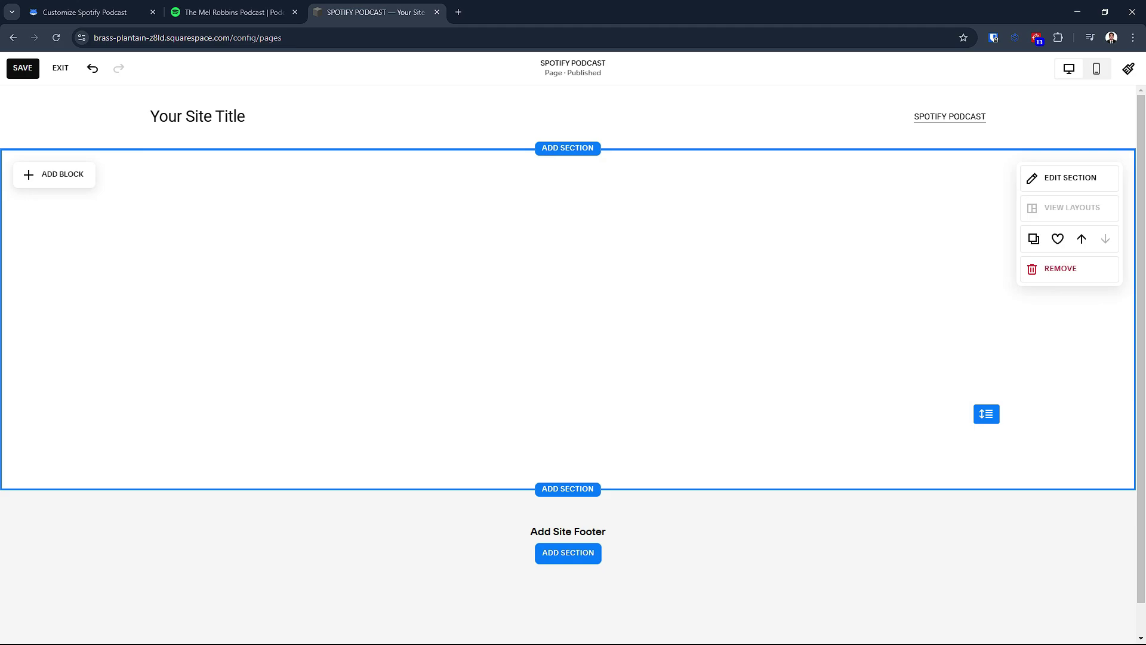
Add a Code block to the blank section and replace its default content with the copied widget embed code
{"action": "left_click", "coordinate": [54, 173]}
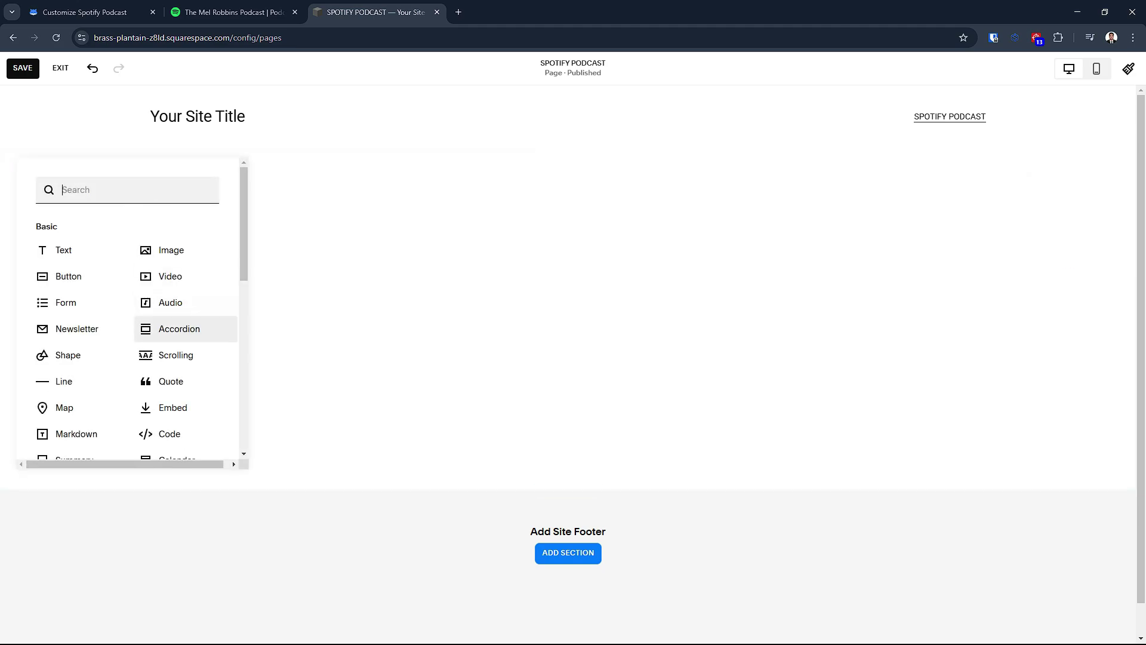
{"action": "scroll", "coordinate": [185, 358], "scroll_direction": "down", "scroll_amount": 1}
{"action": "left_click", "coordinate": [169, 373]}
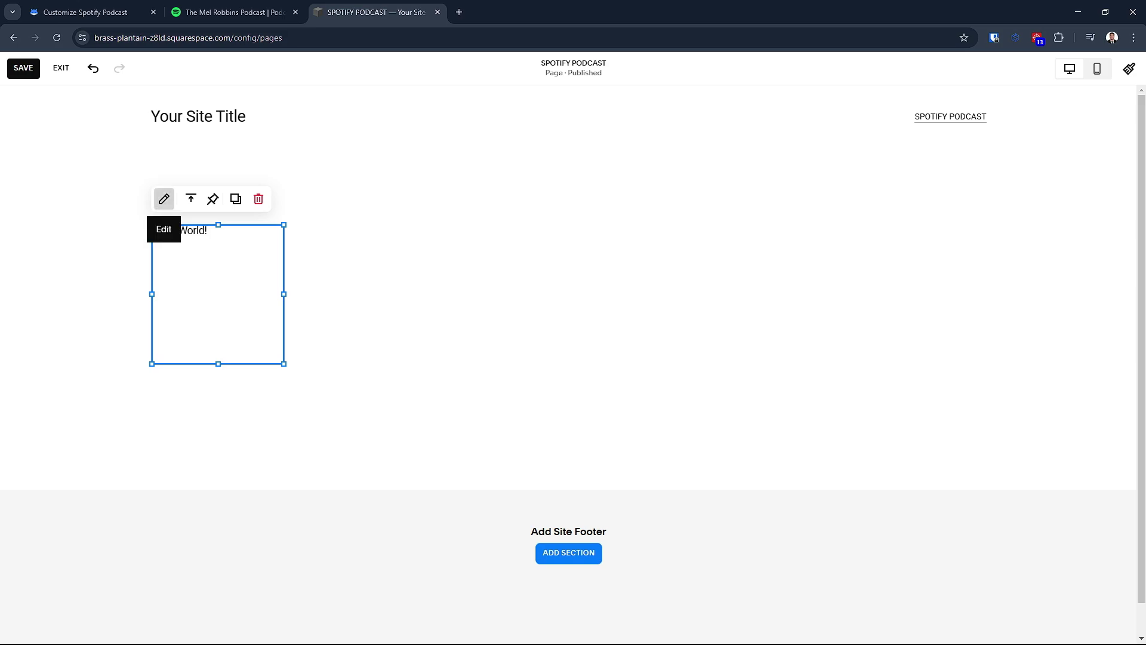
{"action": "left_click", "coordinate": [164, 199]}
{"action": "key", "text": "ctrl+a"}
{"action": "key", "text": "ctrl+v"}
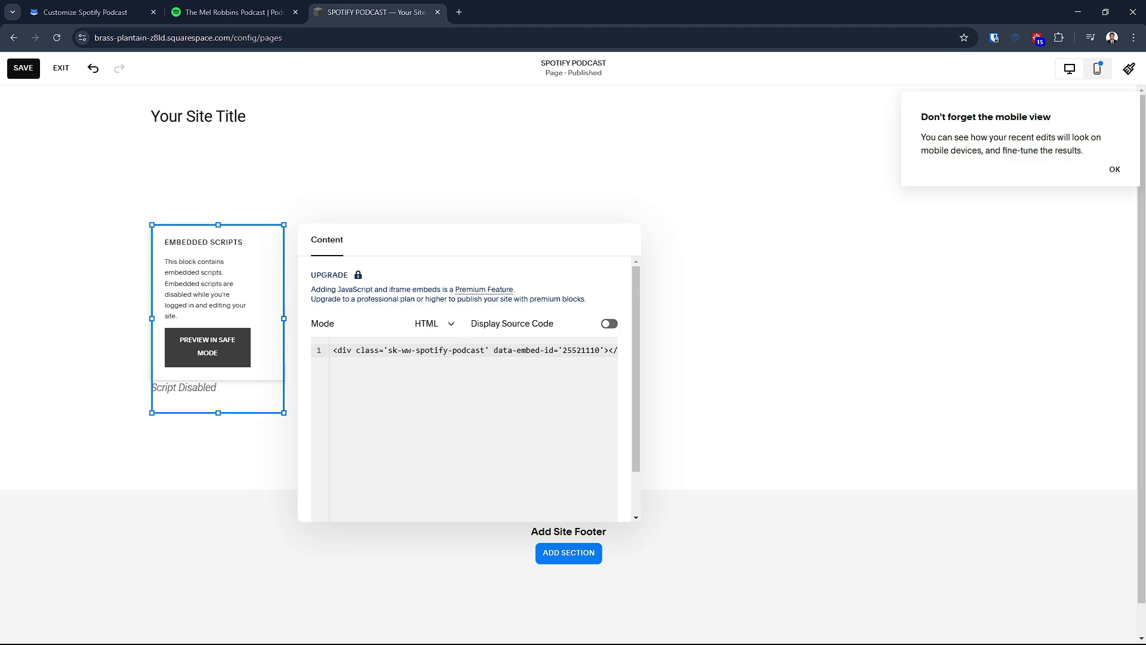
Enlarge the embedded Code block to span the full content width with extra height, dismiss the mobile view tip and save the page
{"action": "key", "text": "Escape"}
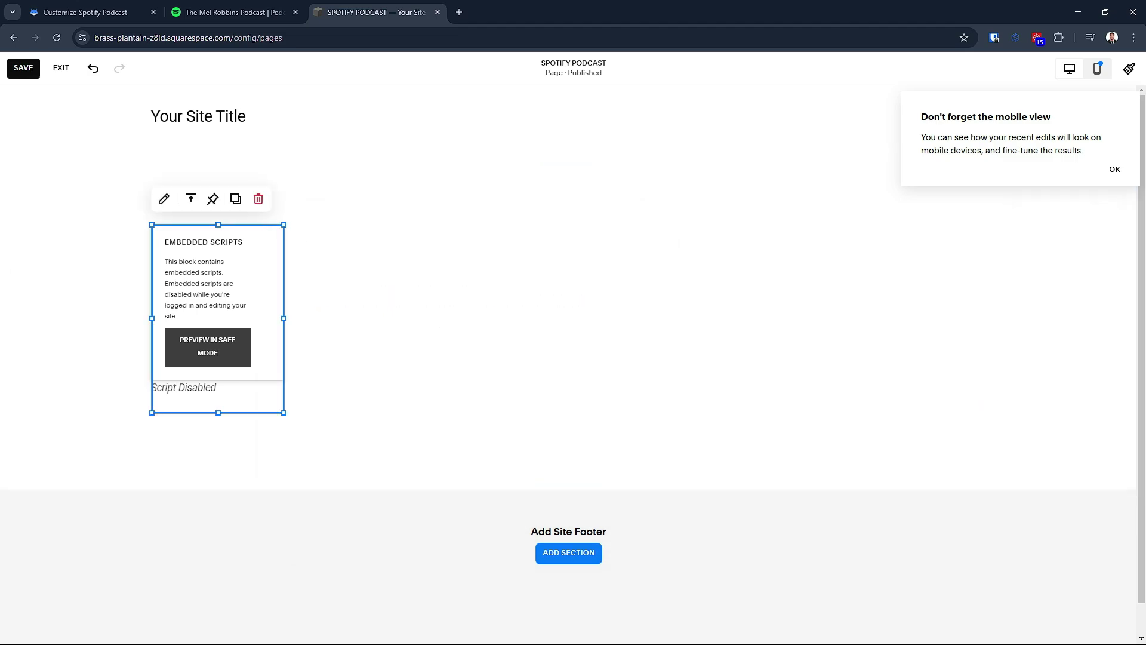
{"action": "left_click_drag", "start_coordinate": [284, 318], "coordinate": [985, 318]}
{"action": "left_click_drag", "start_coordinate": [568, 412], "coordinate": [568, 461]}
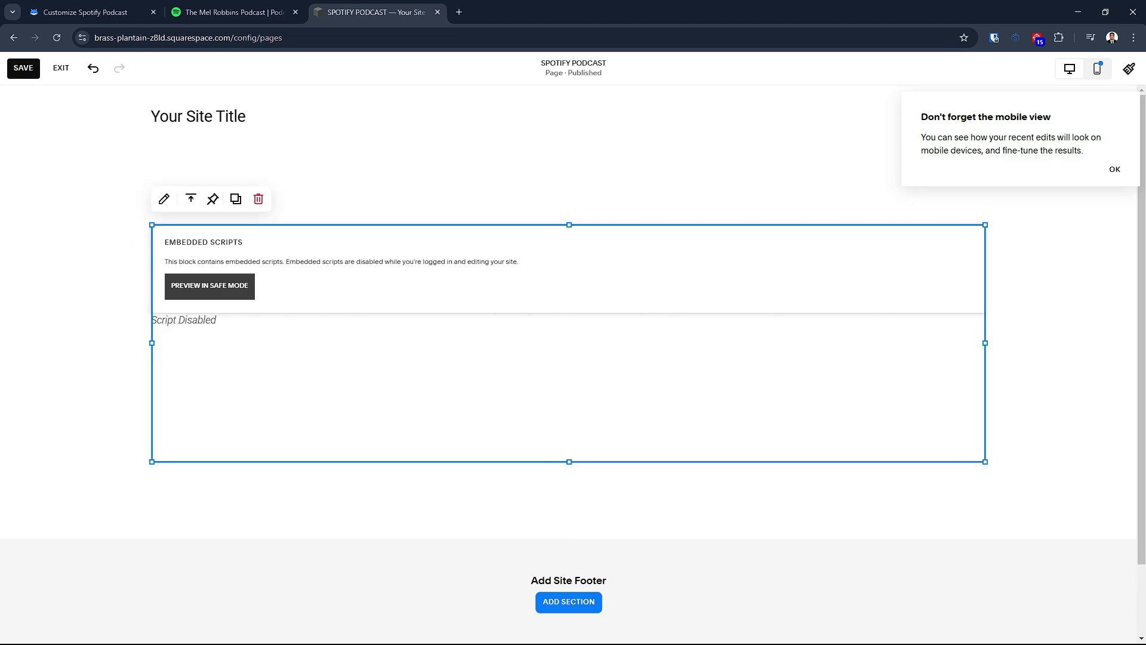
{"action": "left_click", "coordinate": [1114, 168]}
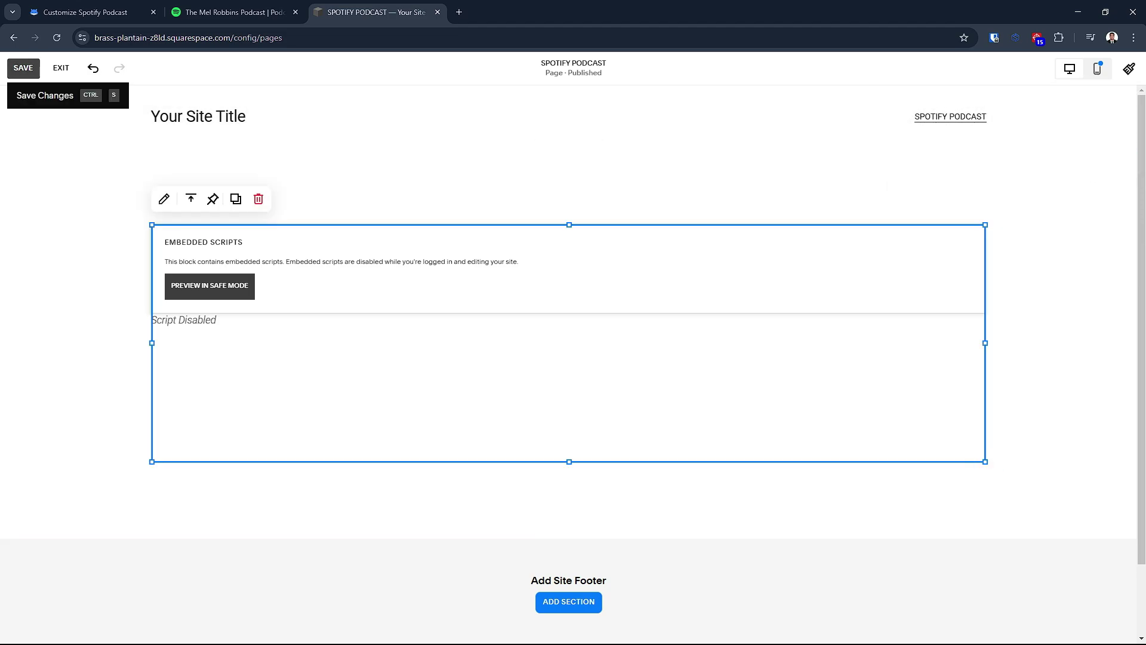
{"action": "key", "text": "ctrl+s"}
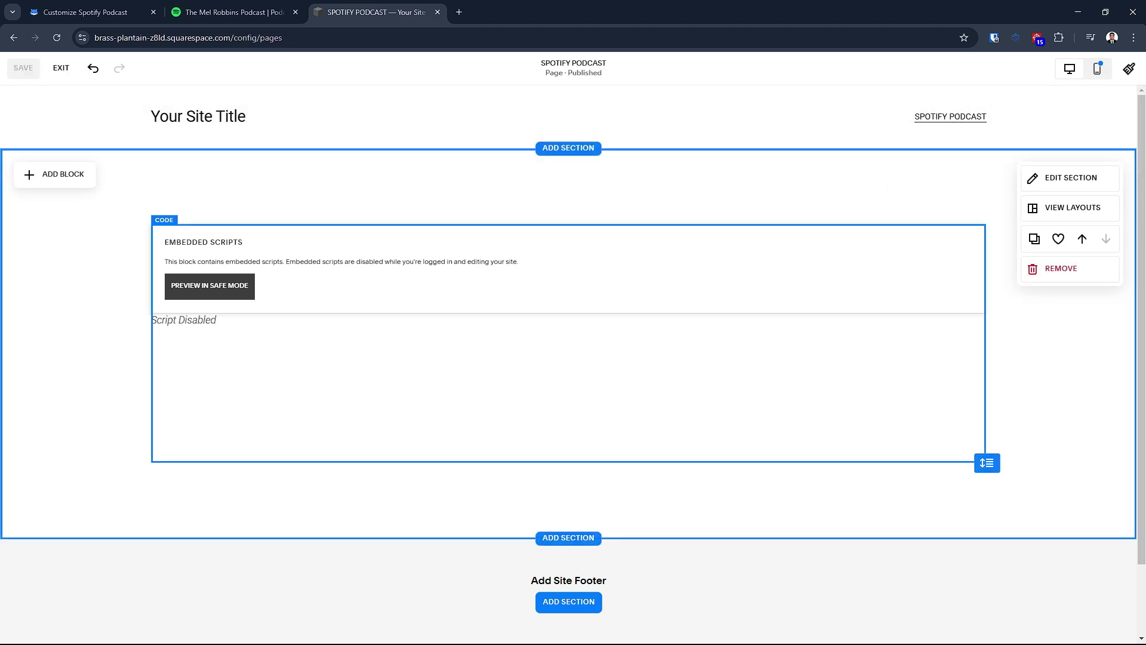
Exit the page editor and examine the embedded podcast episode list on the SPOTIFY PODCAST page
{"action": "left_click", "coordinate": [61, 67]}
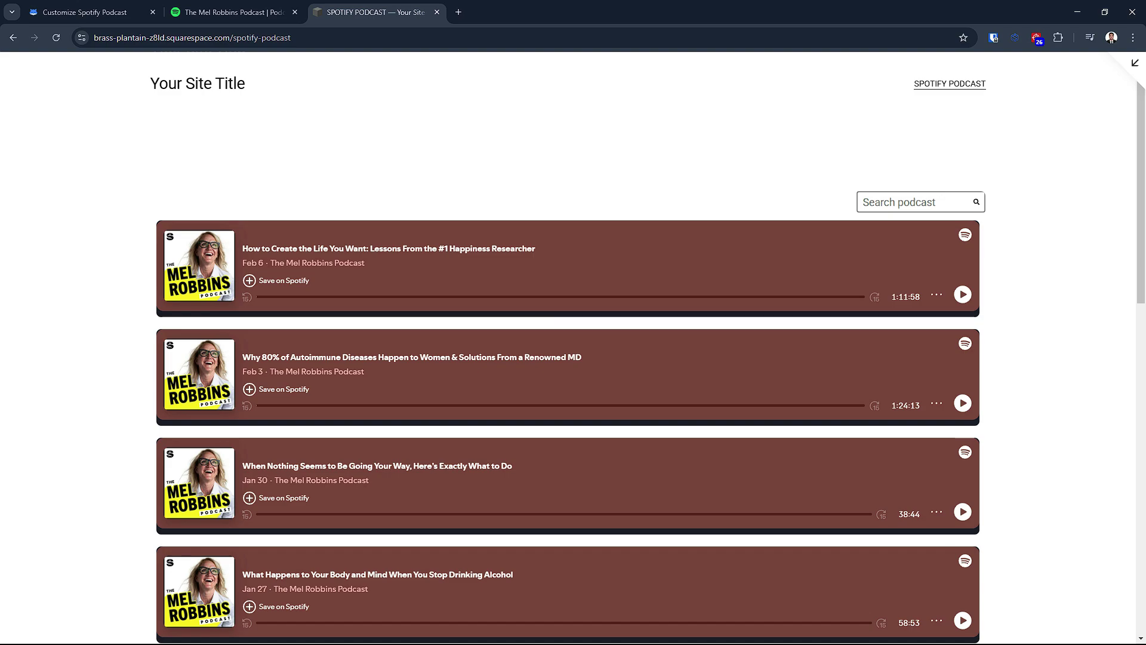
{"action": "scroll", "coordinate": [573, 358], "scroll_direction": "down", "scroll_amount": 1}
{"action": "scroll", "coordinate": [573, 358], "scroll_direction": "down", "scroll_amount": 1}
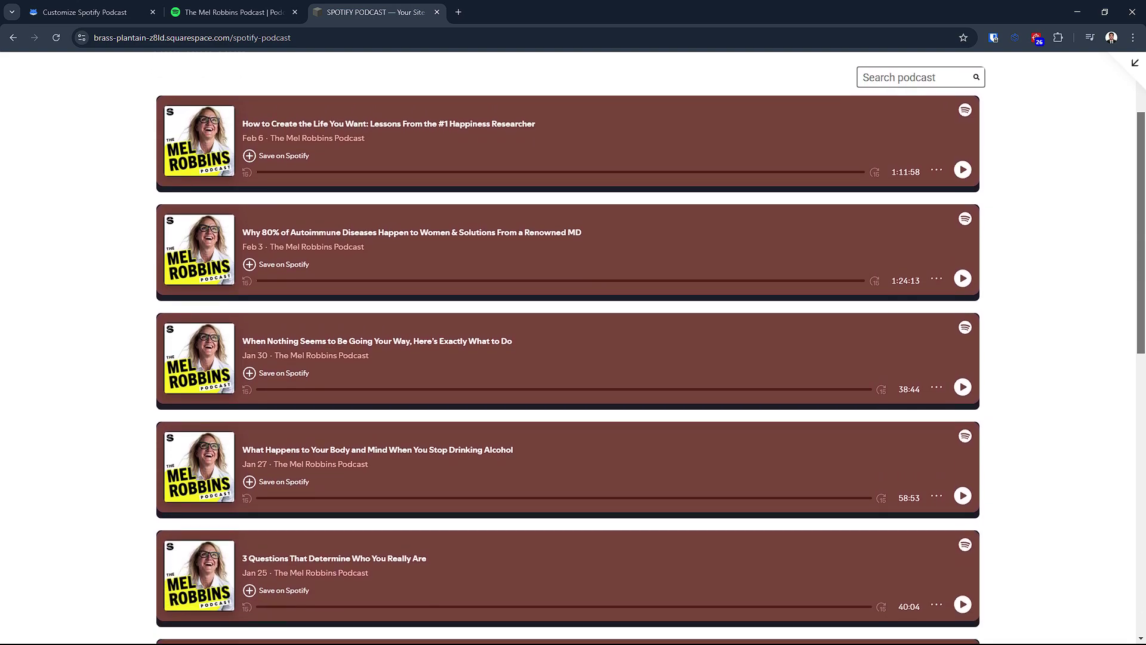
{"action": "scroll", "coordinate": [573, 359], "scroll_direction": "down", "scroll_amount": 1}
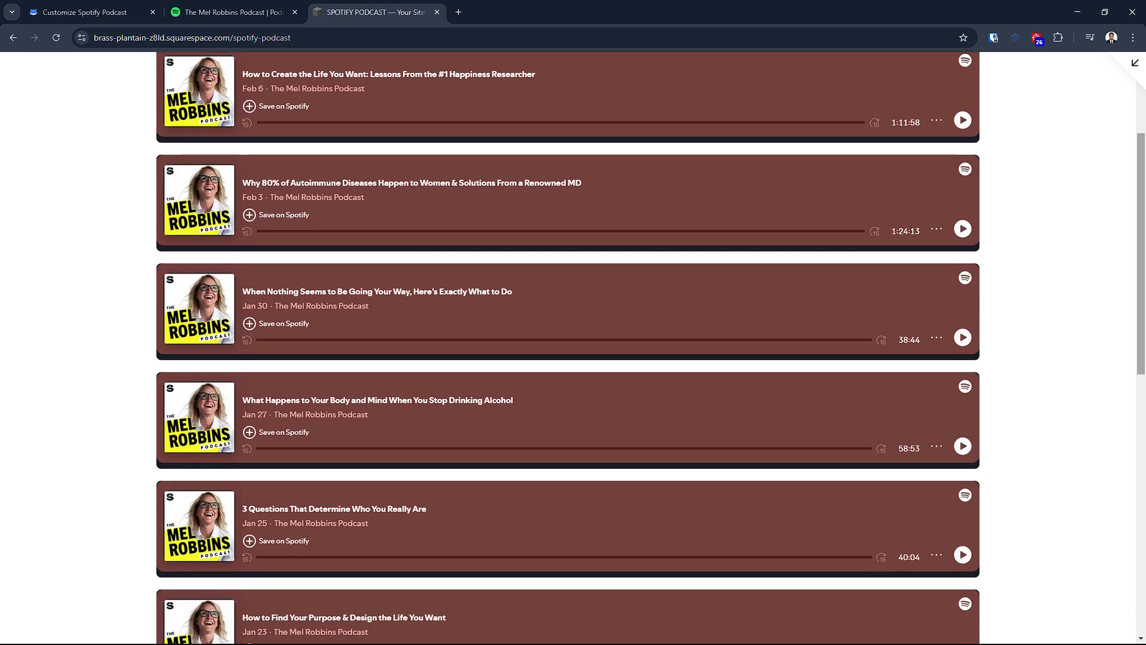
{"action": "scroll", "coordinate": [573, 346], "scroll_direction": "down", "scroll_amount": 2}
{"action": "scroll", "coordinate": [573, 346], "scroll_direction": "down", "scroll_amount": 2}
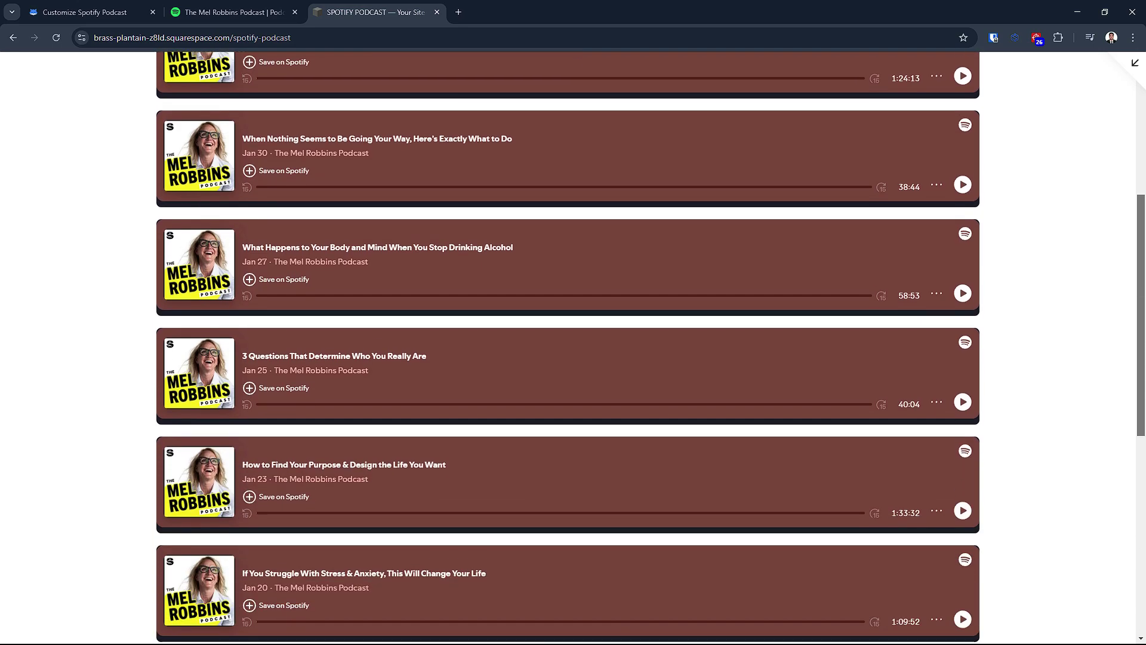
{"action": "scroll", "coordinate": [573, 346], "scroll_direction": "up", "scroll_amount": 2}
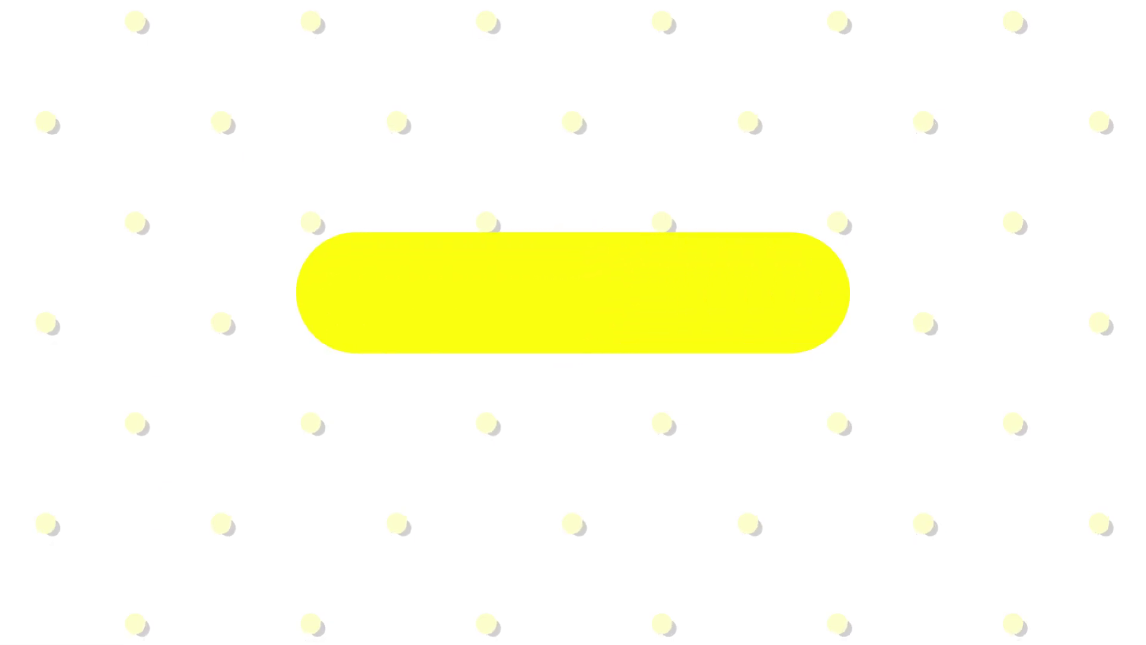